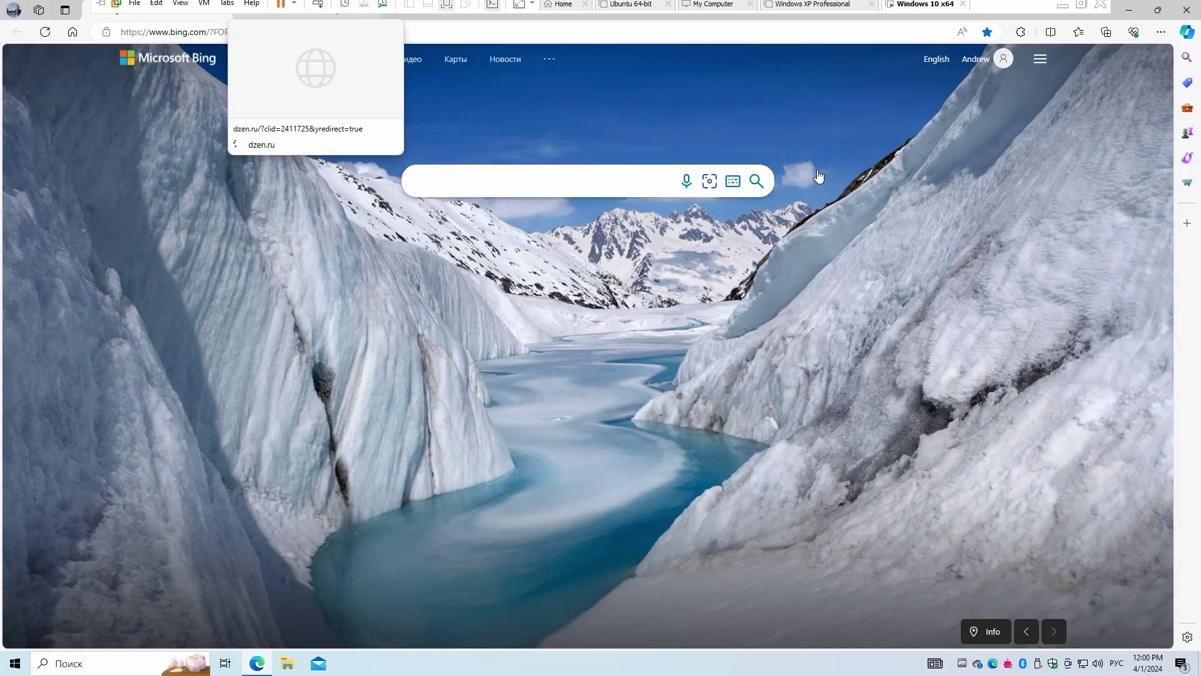
Switch to the second Edge tab to load the Dzen site beside Bing.
{"action": "left_click", "coordinate": [250, 10]}
Download the Windows 11 Installation Assistant from Microsoft's Download Windows 11 page.
{"action": "left_click", "coordinate": [370, 60]}
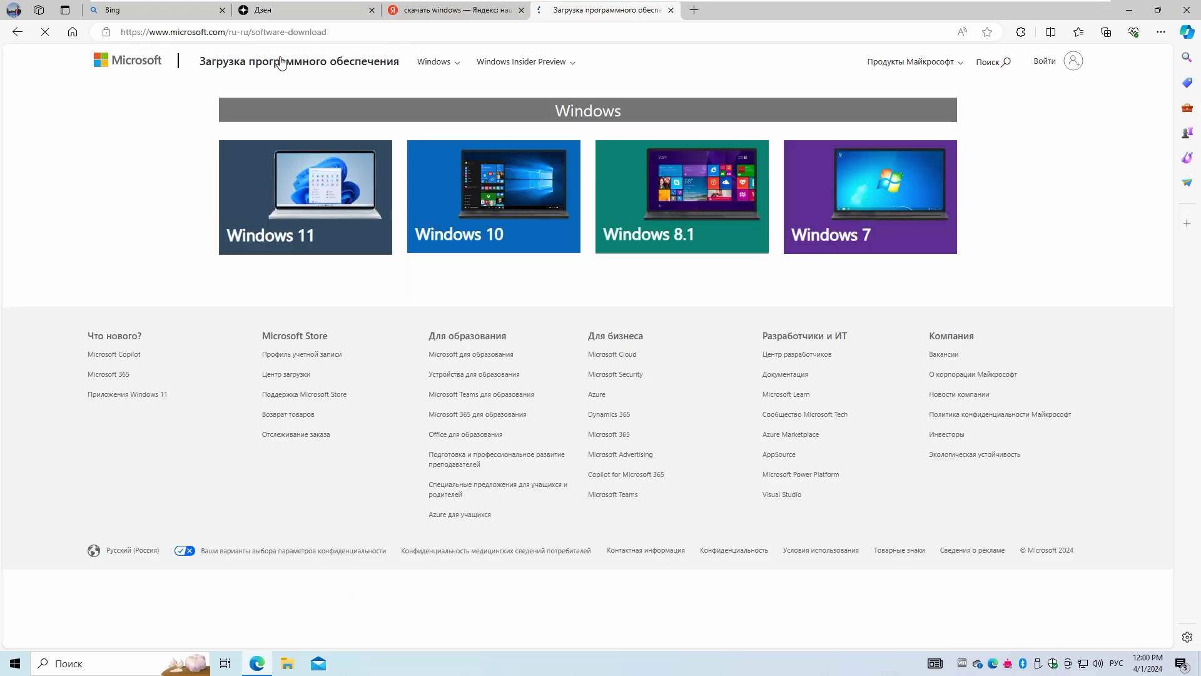
{"action": "left_click", "coordinate": [323, 188]}
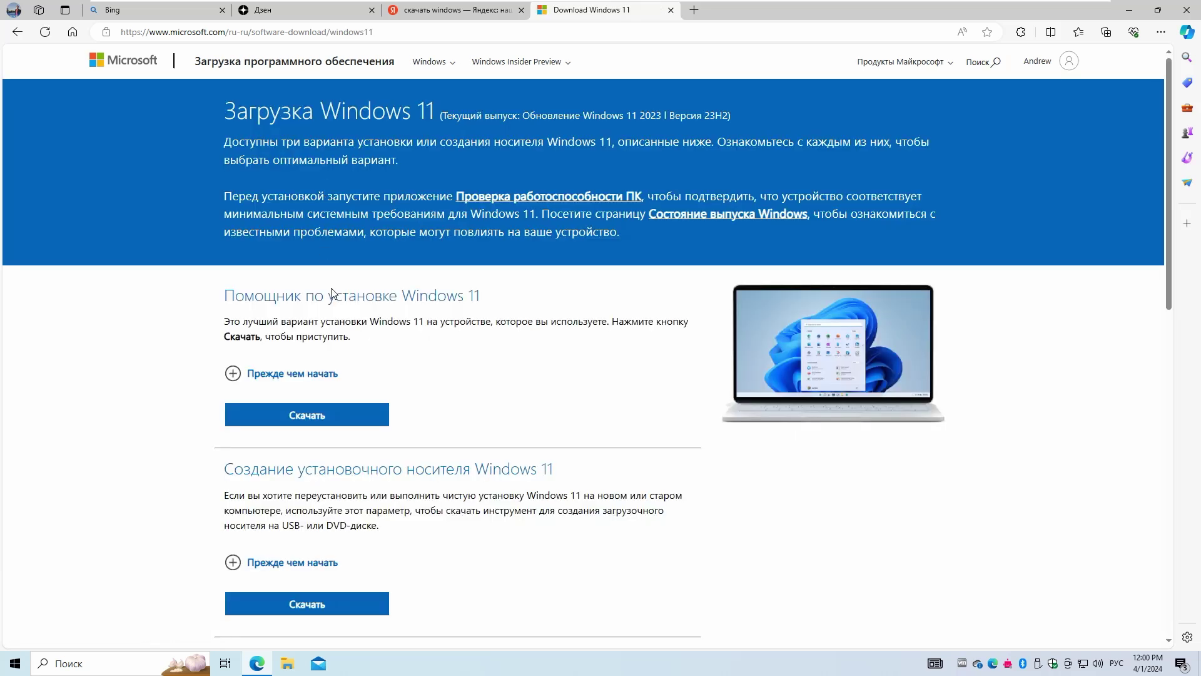
{"action": "left_click_drag", "start_coordinate": [306, 297], "coordinate": [480, 297]}
{"action": "left_click", "coordinate": [354, 423]}
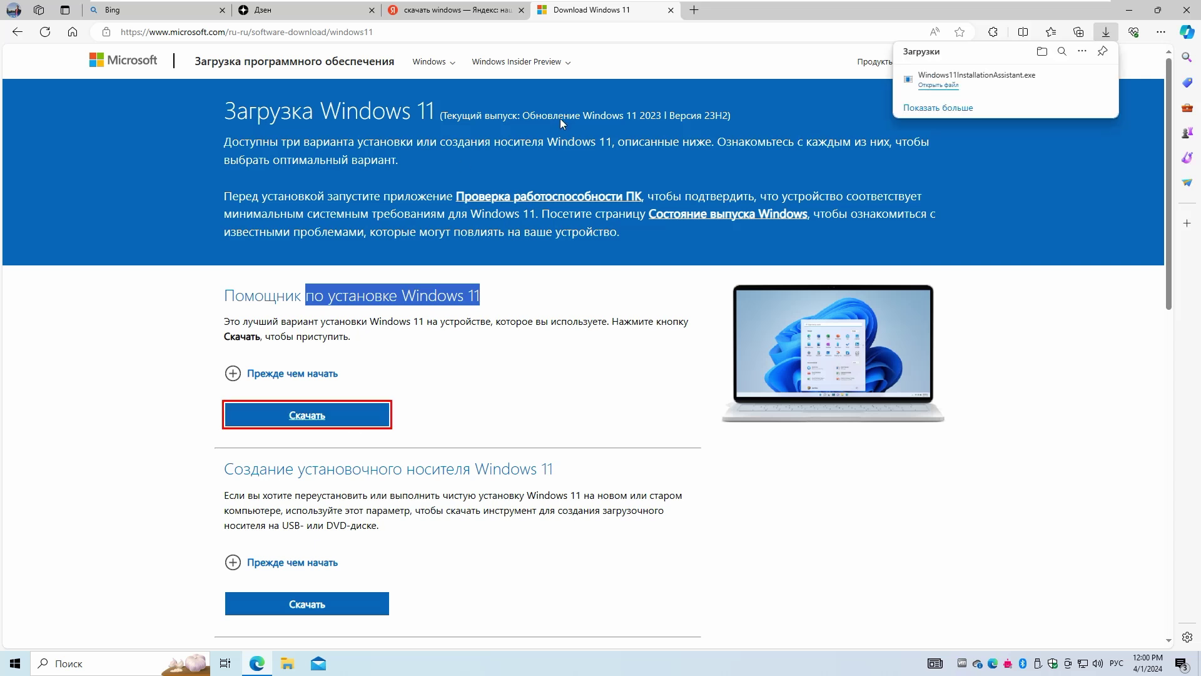
Move Windows11InstallationAssistant.exe from the Downloads folder onto the desktop.
{"action": "left_click", "coordinate": [1062, 80]}
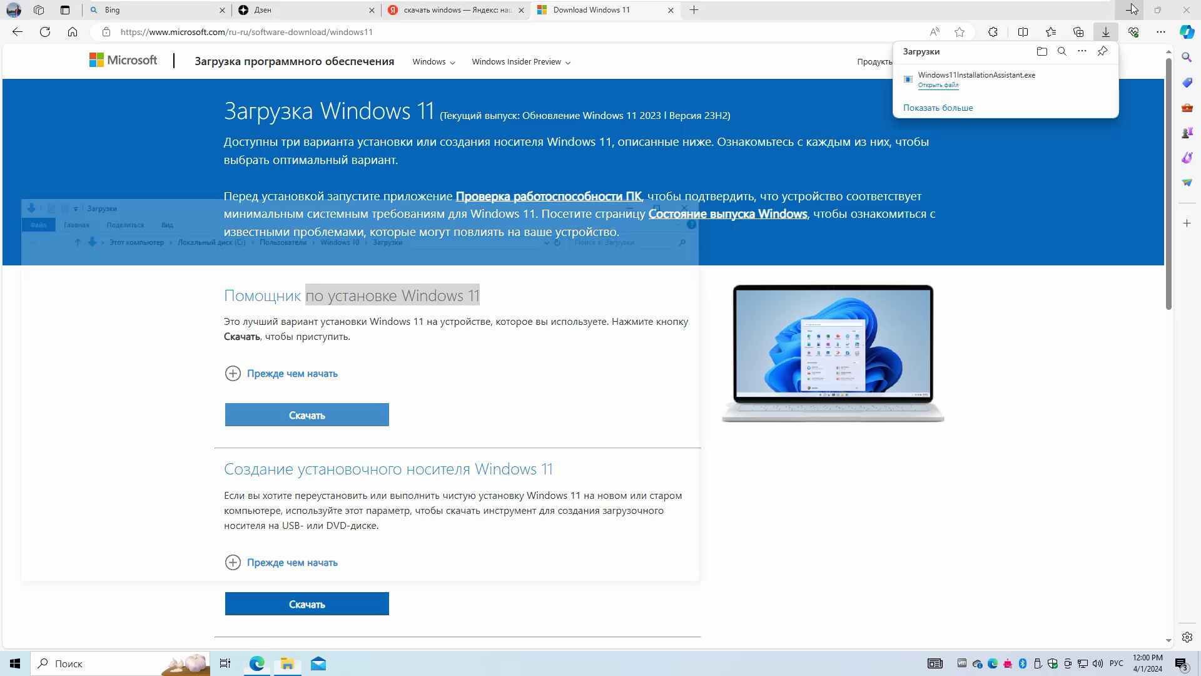
{"action": "left_click", "coordinate": [1120, 9]}
{"action": "left_click_drag", "start_coordinate": [197, 303], "coordinate": [957, 360]}
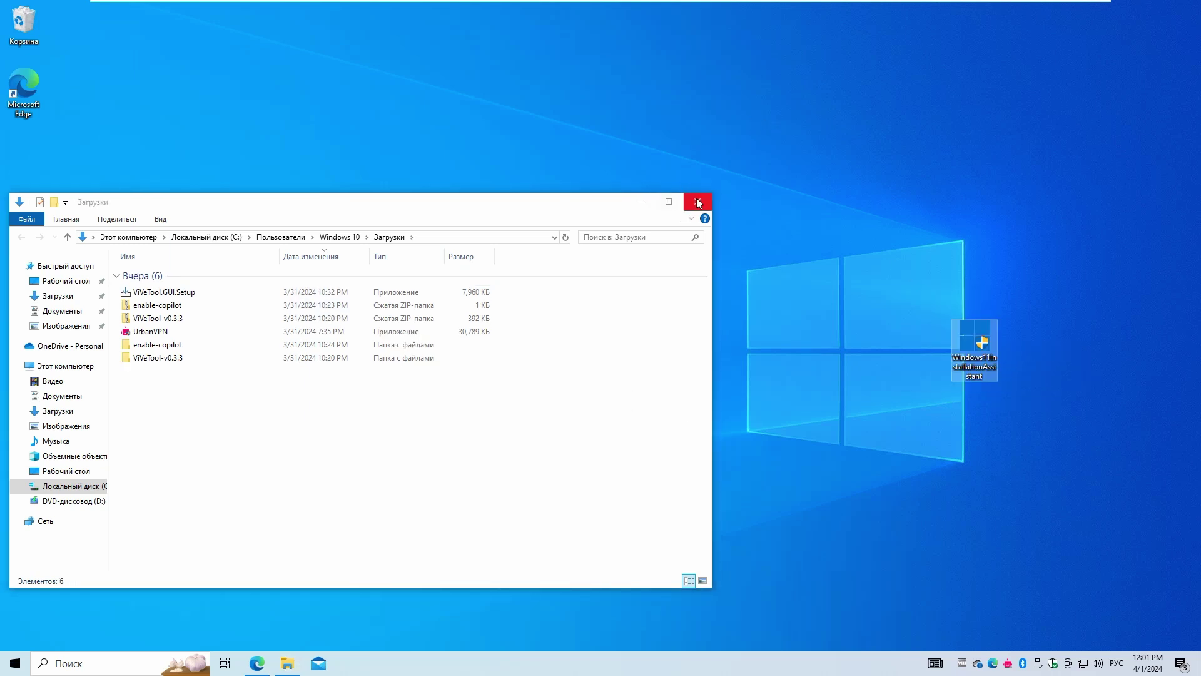
Close the Downloads window and rename the desktop installer to Windows11.
{"action": "left_click", "coordinate": [697, 201]}
{"action": "left_click", "coordinate": [973, 367]}
{"action": "left_click_drag", "start_coordinate": [987, 358], "coordinate": [995, 393]}
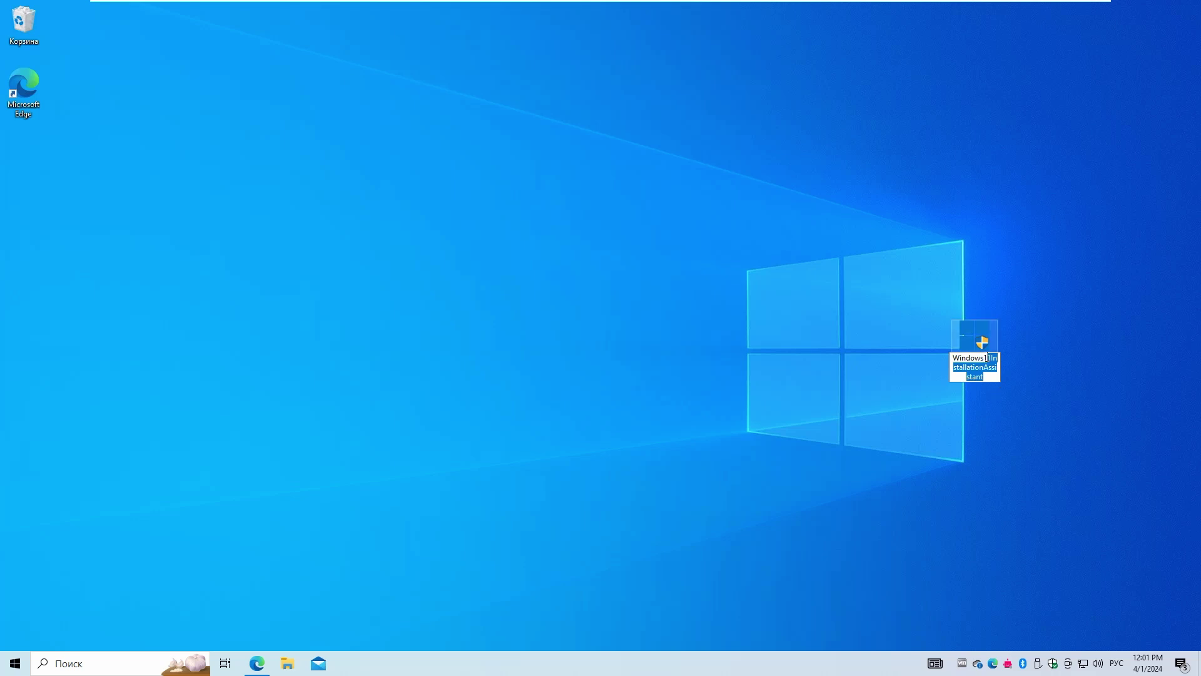
{"action": "left_click", "coordinate": [994, 358]}
{"action": "key", "text": "Return"}
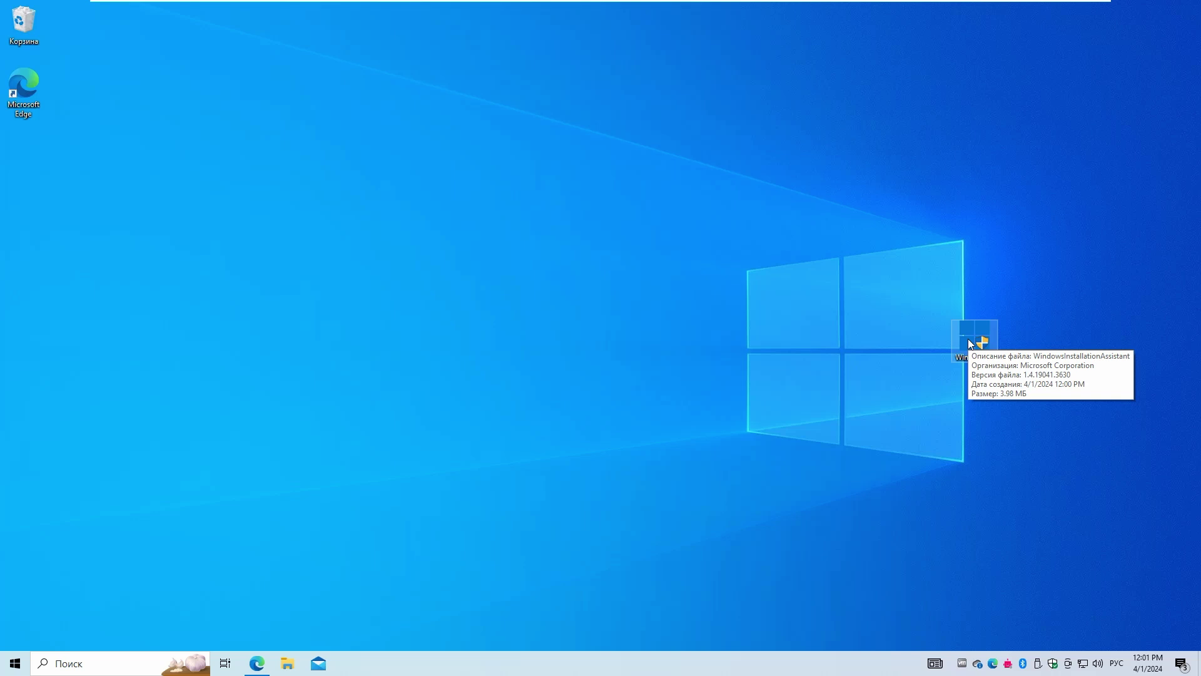
Move the Windows11 icon lower and show its Compatibility properties.
{"action": "left_click_drag", "start_coordinate": [969, 339], "coordinate": [1022, 520]}
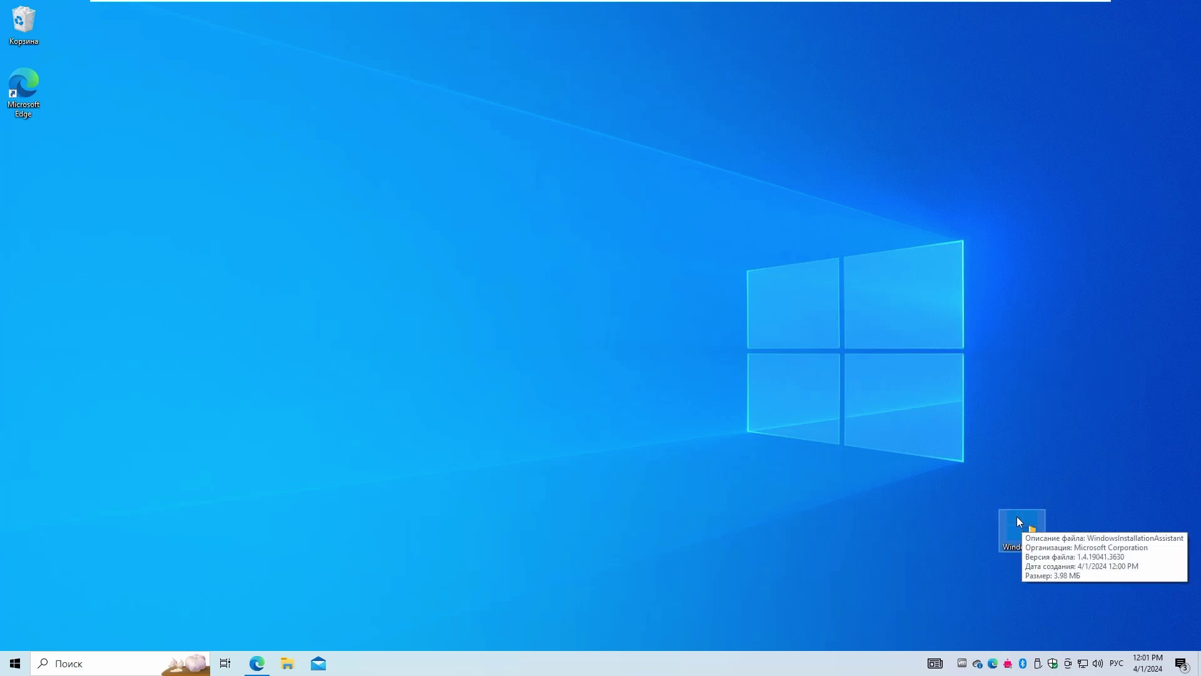
{"action": "right_click", "coordinate": [1016, 516]}
{"action": "left_click", "coordinate": [1001, 506]}
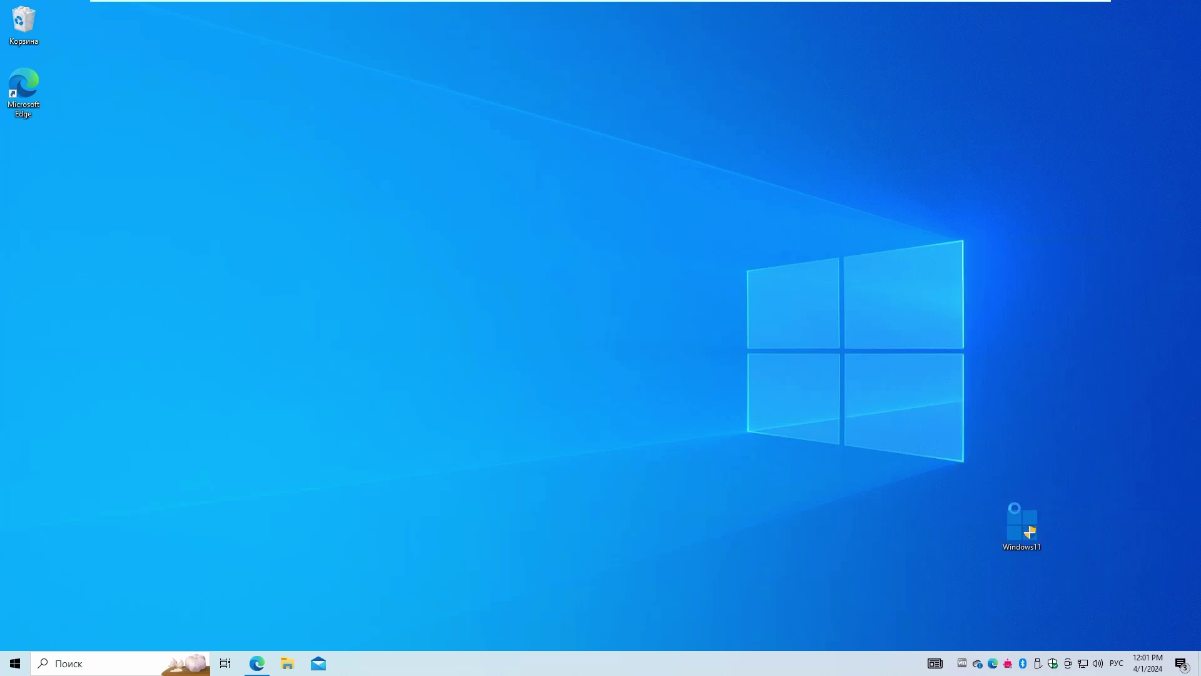
{"action": "left_click", "coordinate": [1032, 351]}
Apply Windows 7 compatibility mode to Windows11, then untick it and cancel the dialog.
{"action": "left_click", "coordinate": [1005, 430]}
{"action": "left_click", "coordinate": [1015, 445]}
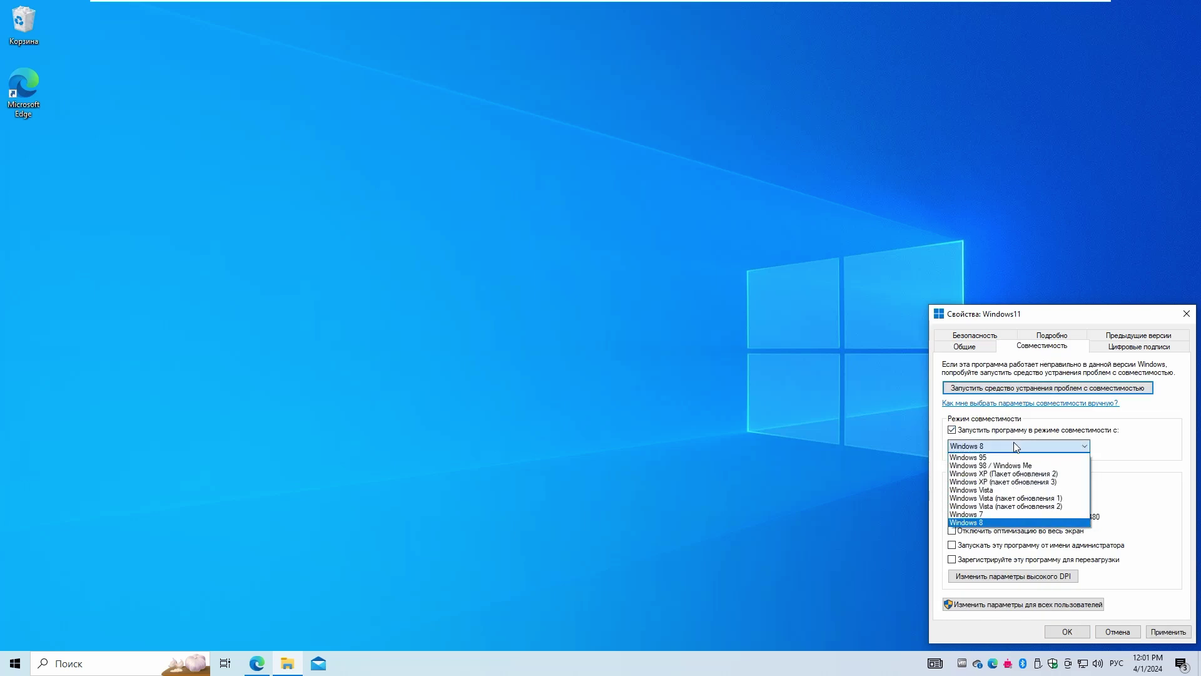
{"action": "left_click", "coordinate": [1001, 513]}
{"action": "left_click", "coordinate": [1161, 632]}
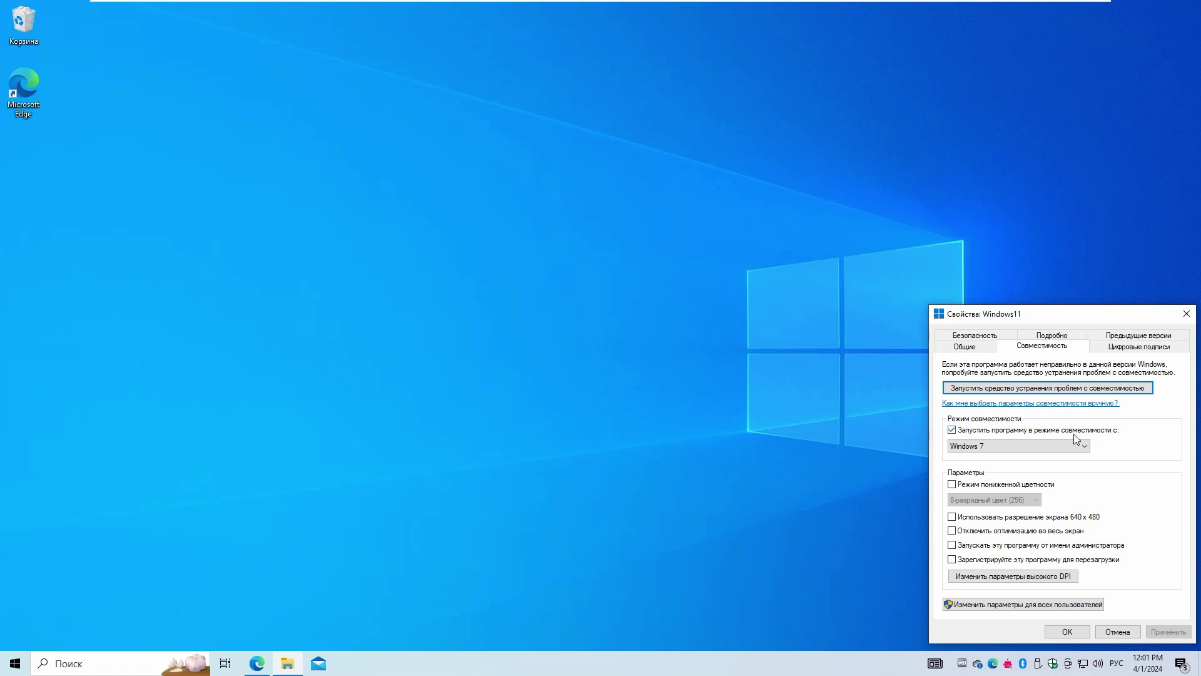
{"action": "left_click", "coordinate": [1031, 430]}
{"action": "left_click", "coordinate": [1120, 631]}
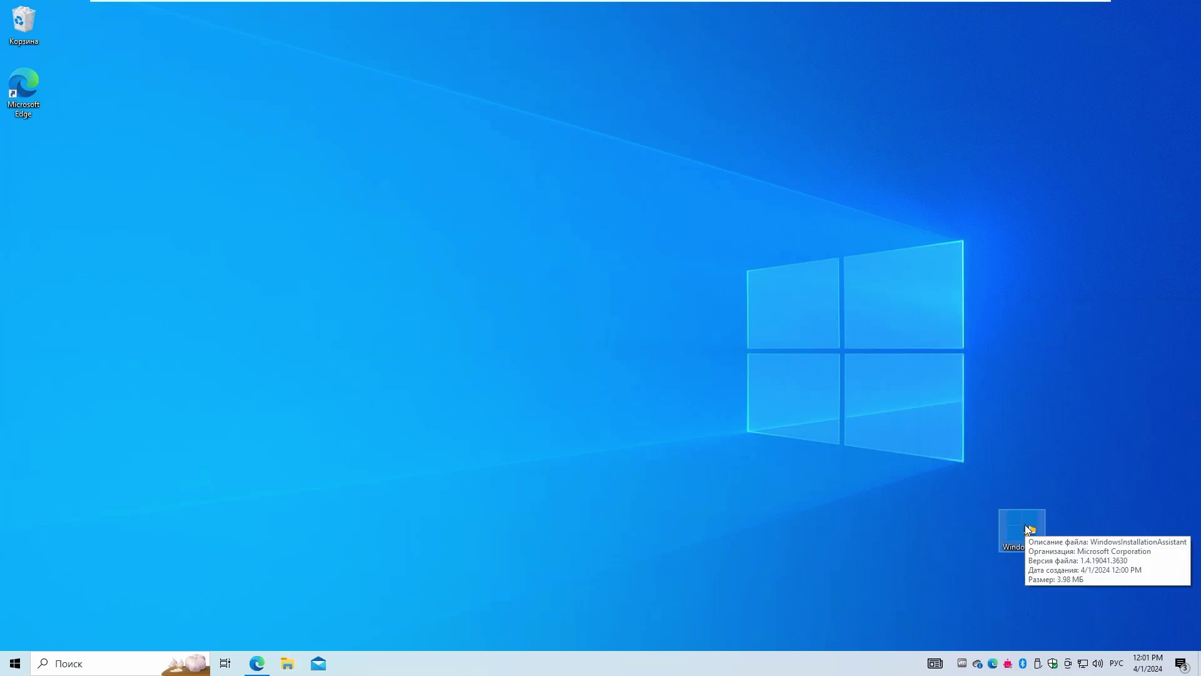
Run the Windows11 installer as administrator, approving the UAC prompt.
{"action": "right_click", "coordinate": [1014, 524]}
{"action": "left_click", "coordinate": [995, 268]}
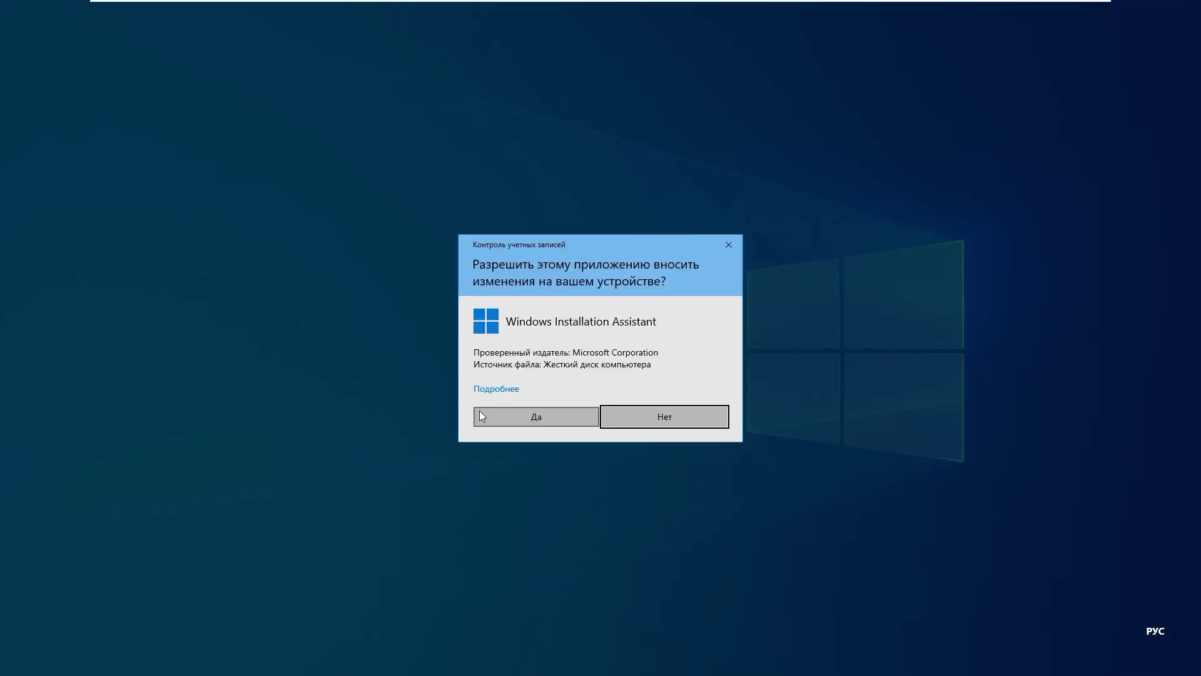
{"action": "left_click", "coordinate": [522, 425]}
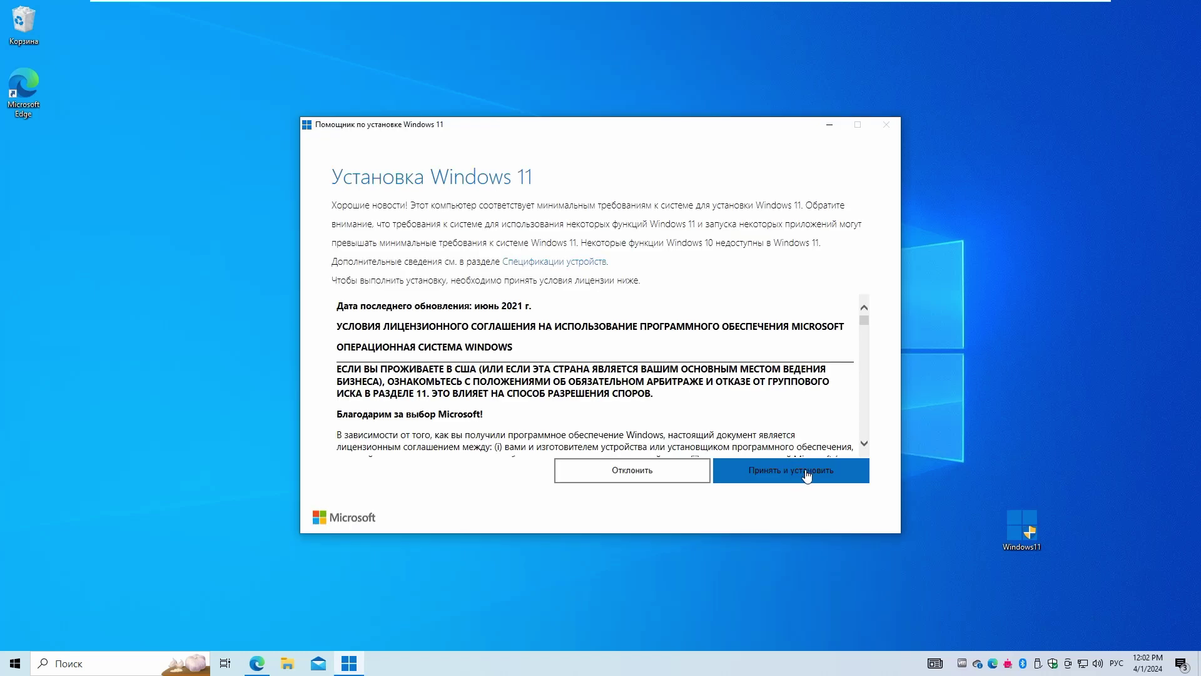
{"action": "key", "text": "super"}
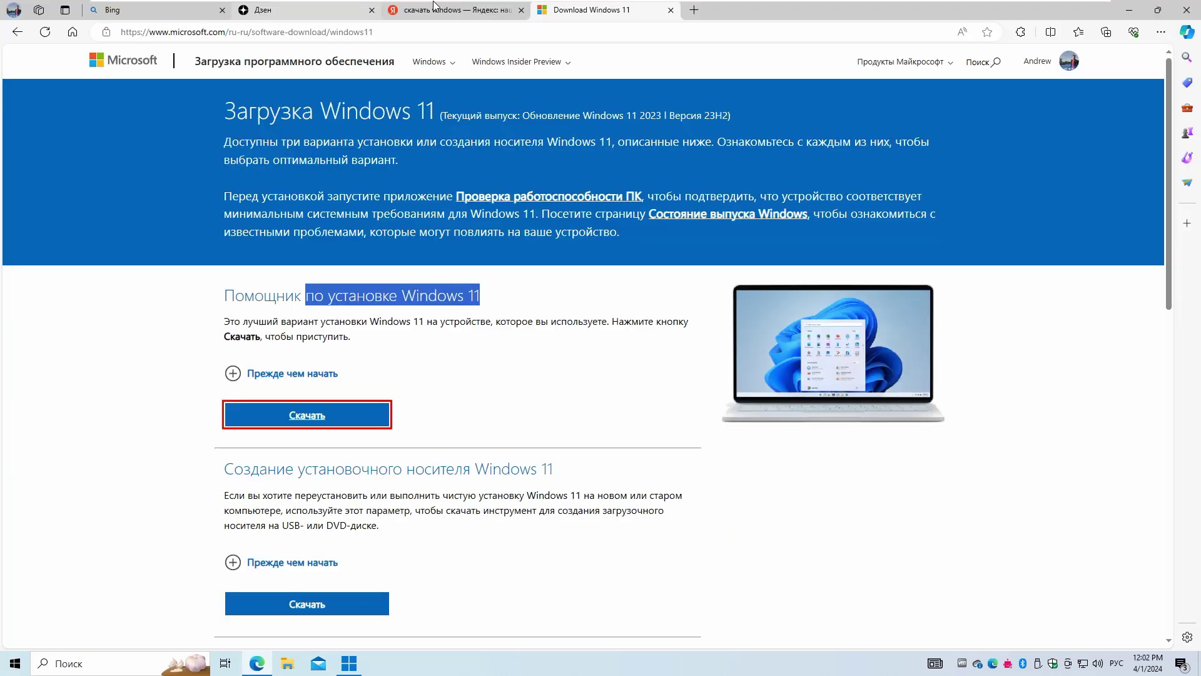
Search for PC Health Check on the Yandex tab and download WindowsPCHealthCheckSetup.msi from comss.ru.
{"action": "left_click", "coordinate": [433, 7]}
{"action": "left_click", "coordinate": [375, 67]}
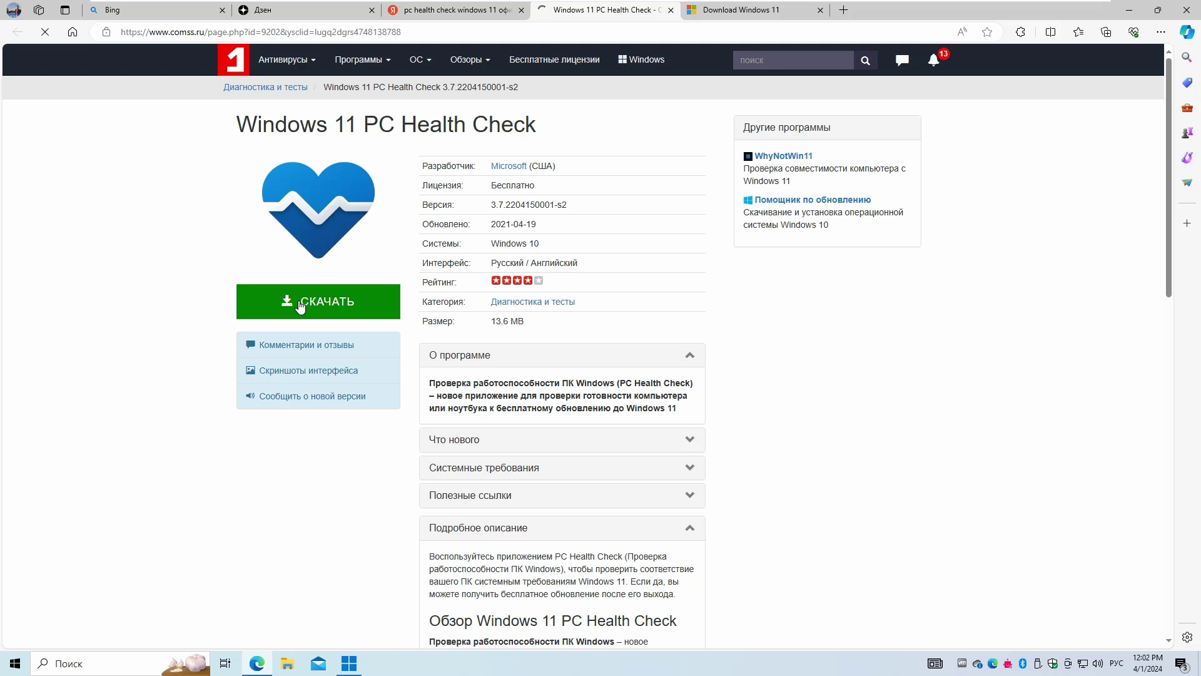
{"action": "left_click", "coordinate": [300, 303]}
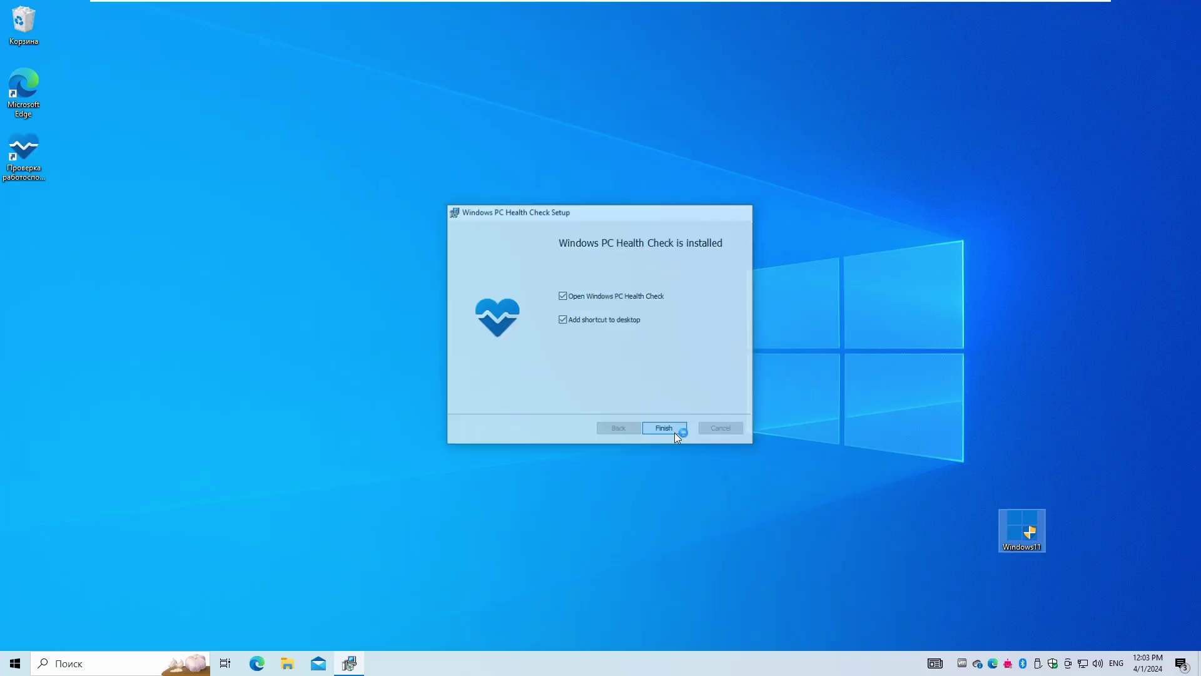
Finish PC Health Check setup and run the check confirming the PC meets Windows 11 requirements.
{"action": "left_click", "coordinate": [672, 431]}
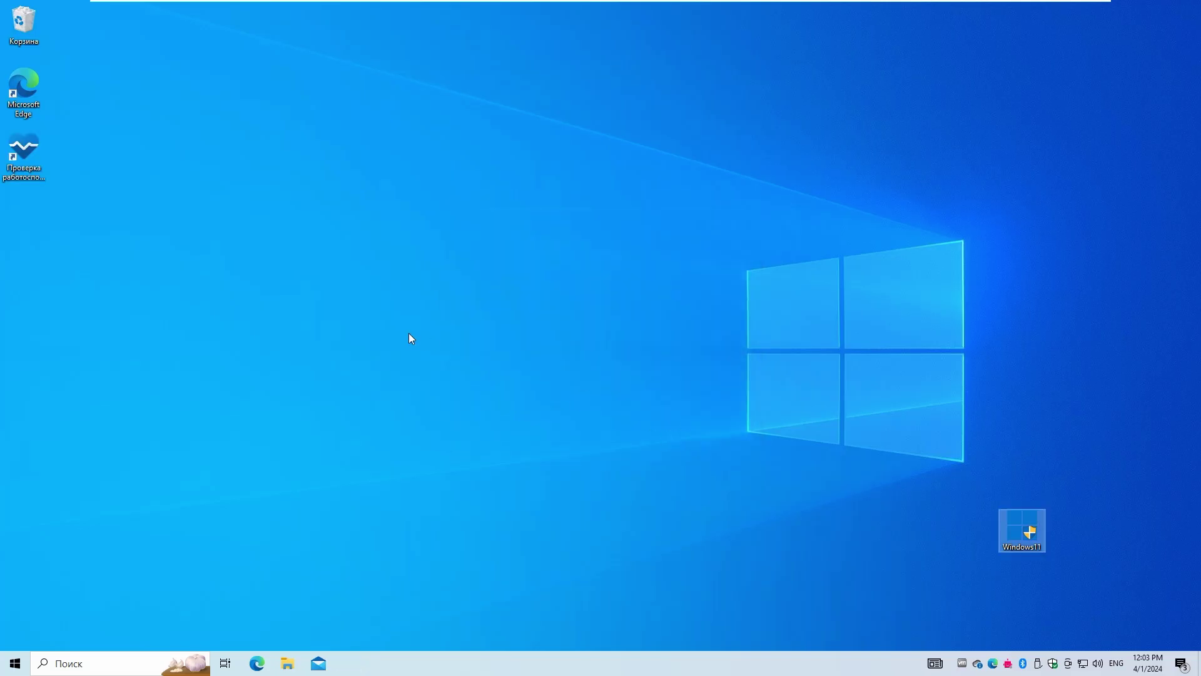
{"action": "left_click", "coordinate": [534, 250]}
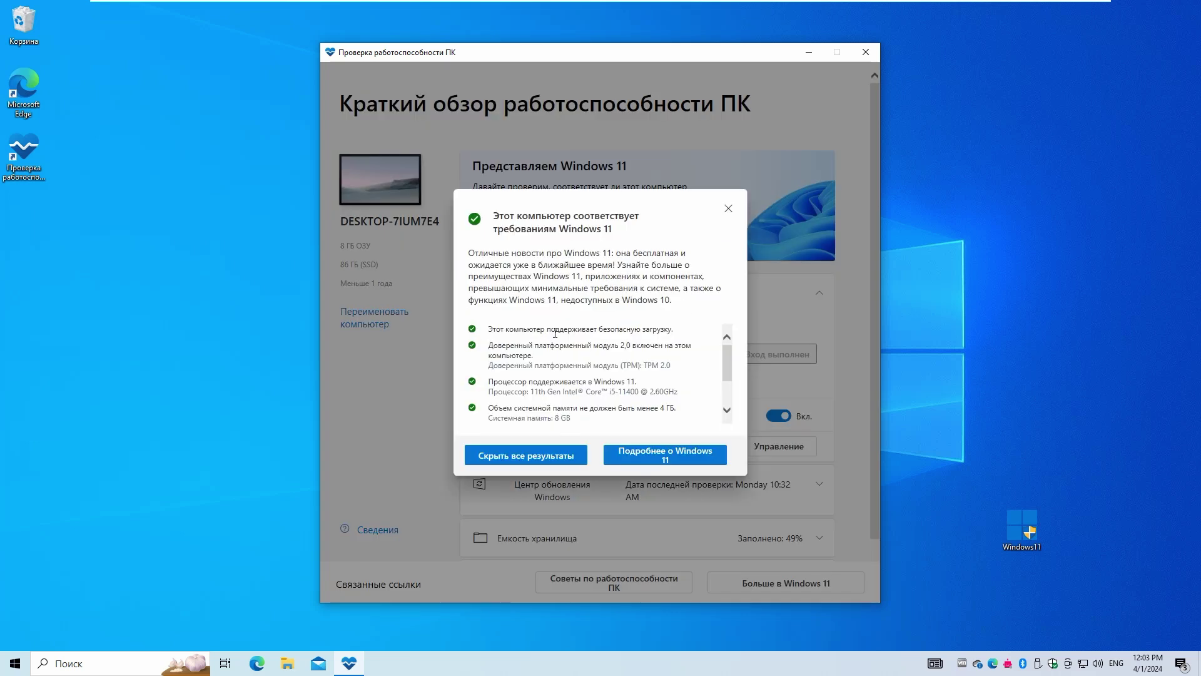
{"action": "scroll", "coordinate": [555, 333], "scroll_direction": "down", "scroll_amount": 2}
{"action": "scroll", "coordinate": [555, 334], "scroll_direction": "up", "scroll_amount": 2}
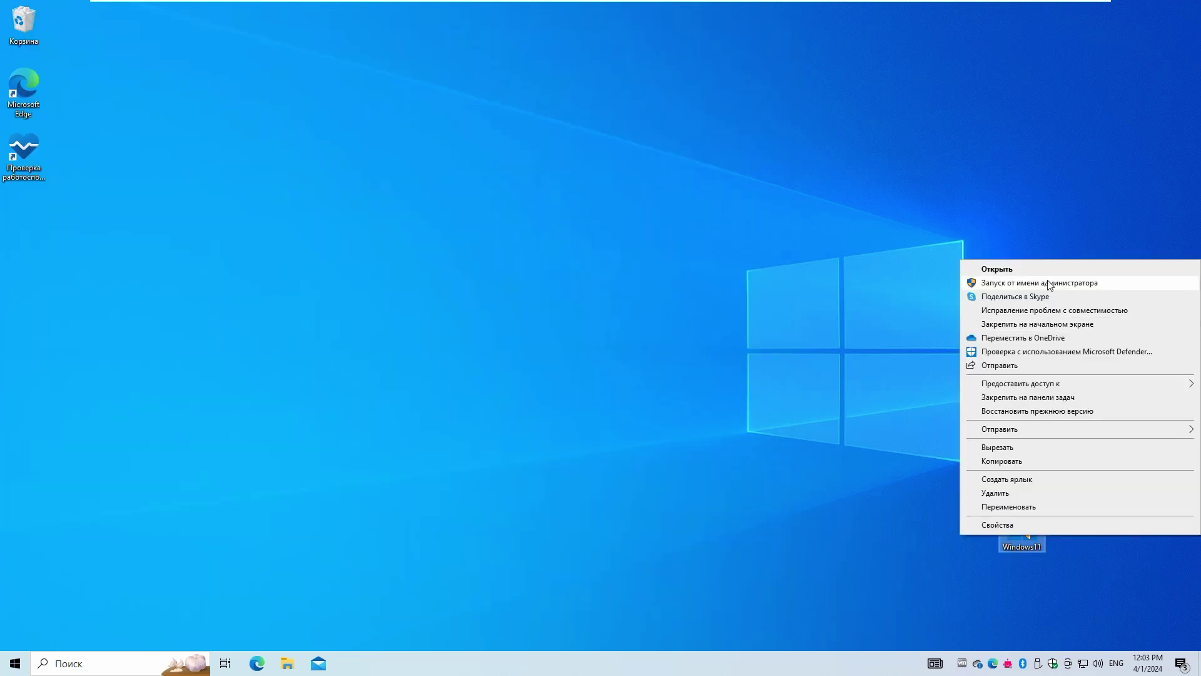
Launch Windows11 as administrator and accept the licence to download and install Windows 11.
{"action": "left_click", "coordinate": [1050, 284]}
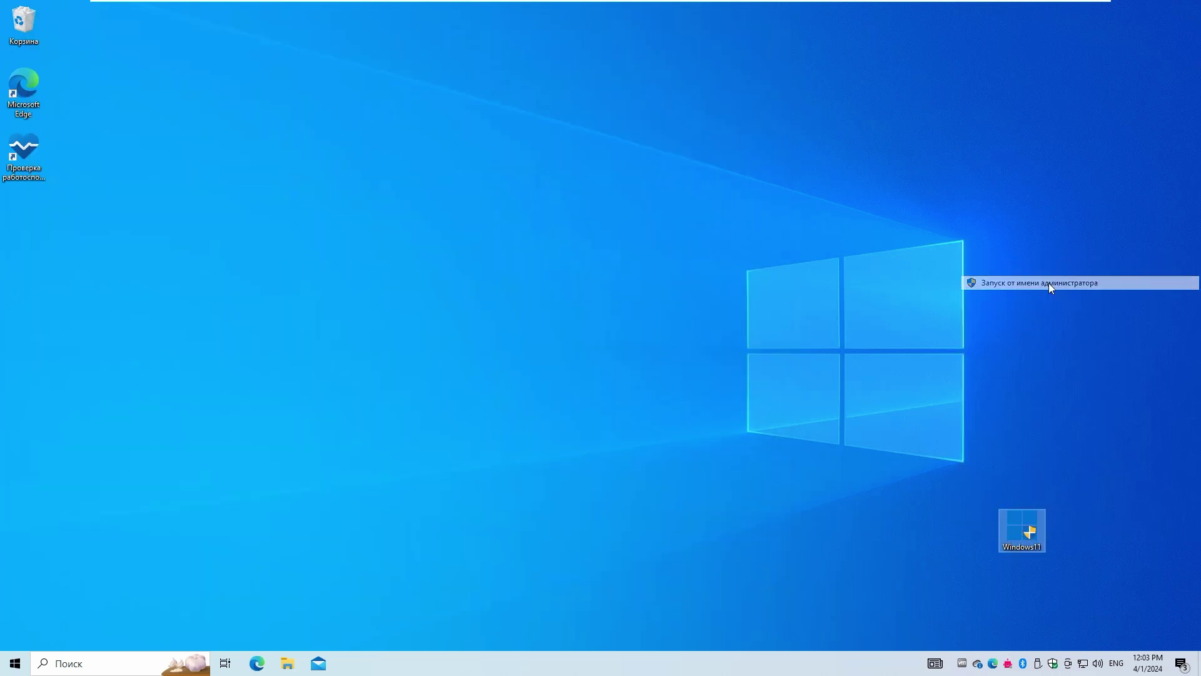
{"action": "left_click", "coordinate": [566, 406]}
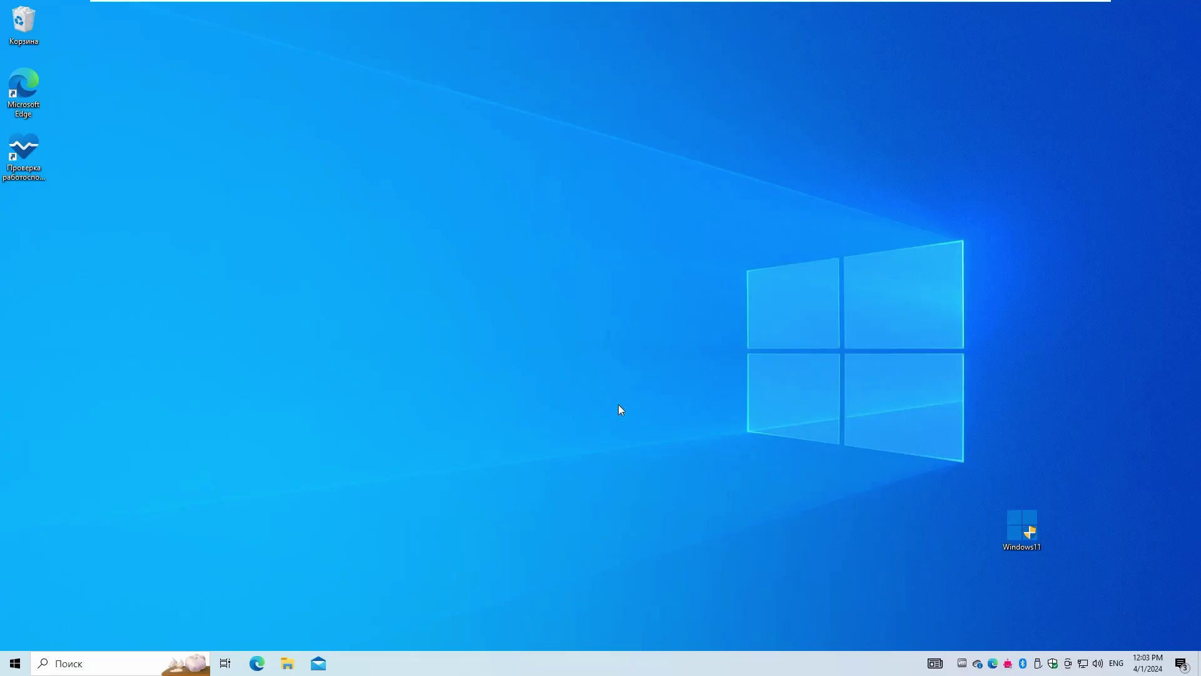
{"action": "left_click", "coordinate": [814, 478]}
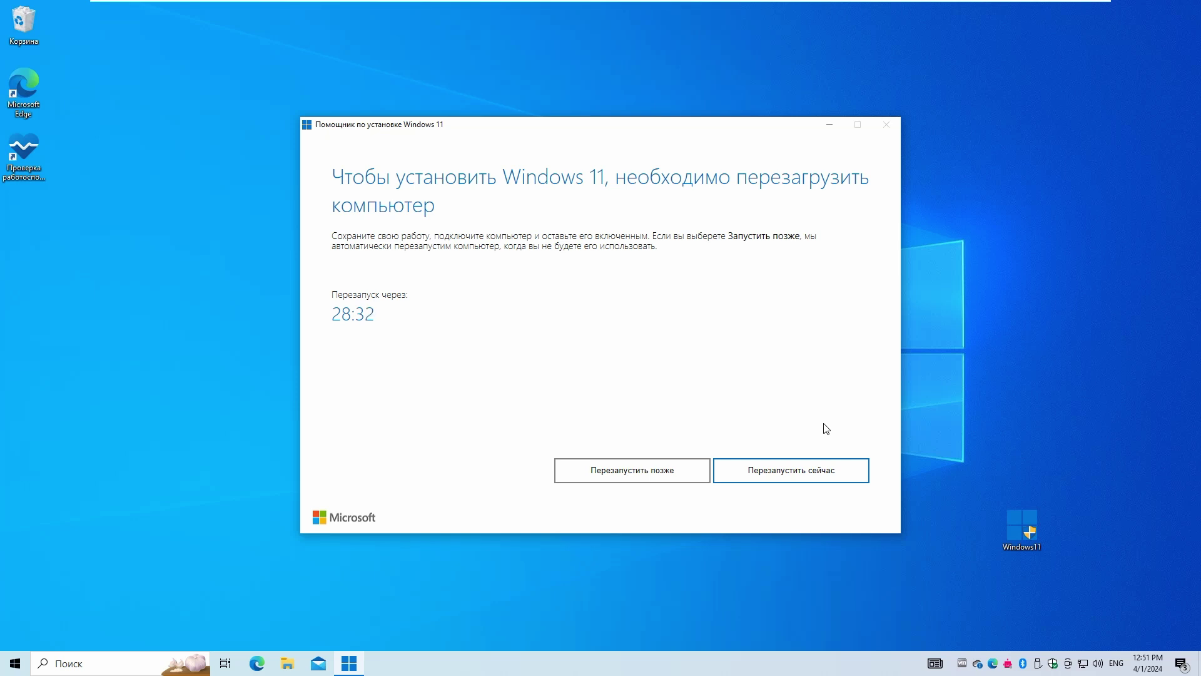
Restart now to complete the upgrade, then sign in at the Windows 11 lock screen with the PIN.
{"action": "left_click", "coordinate": [820, 466]}
{"action": "left_click", "coordinate": [786, 353]}
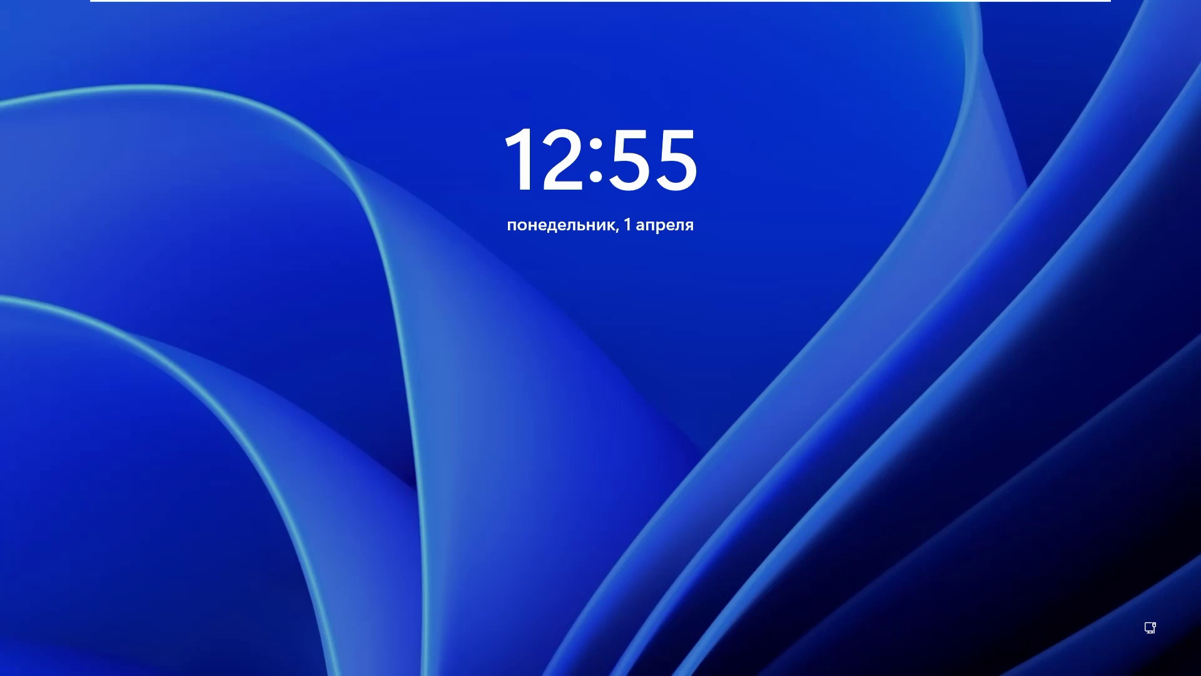
{"action": "key", "text": "space"}
{"action": "type", "text": "12345"}
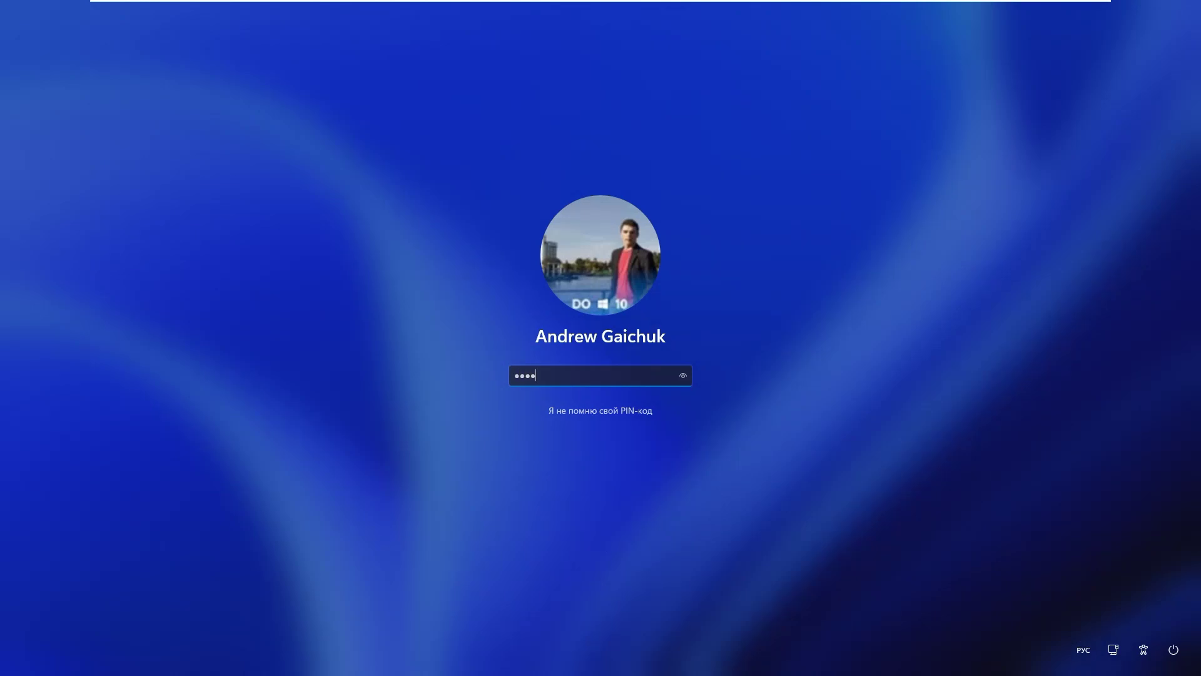